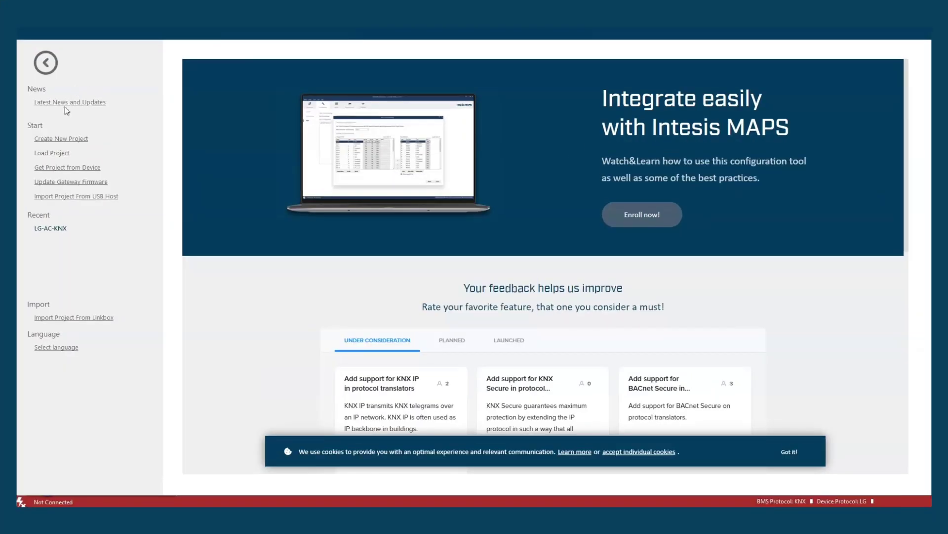
# - Start a new project, filter templates to KNX, and pick IN-KNX-LG-Template
pyautogui.click(58, 143)
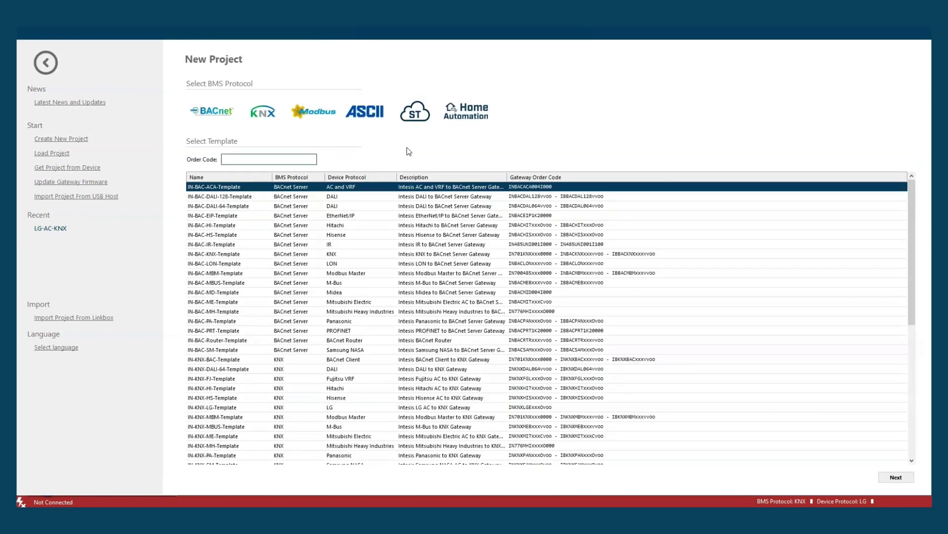
pyautogui.click(267, 115)
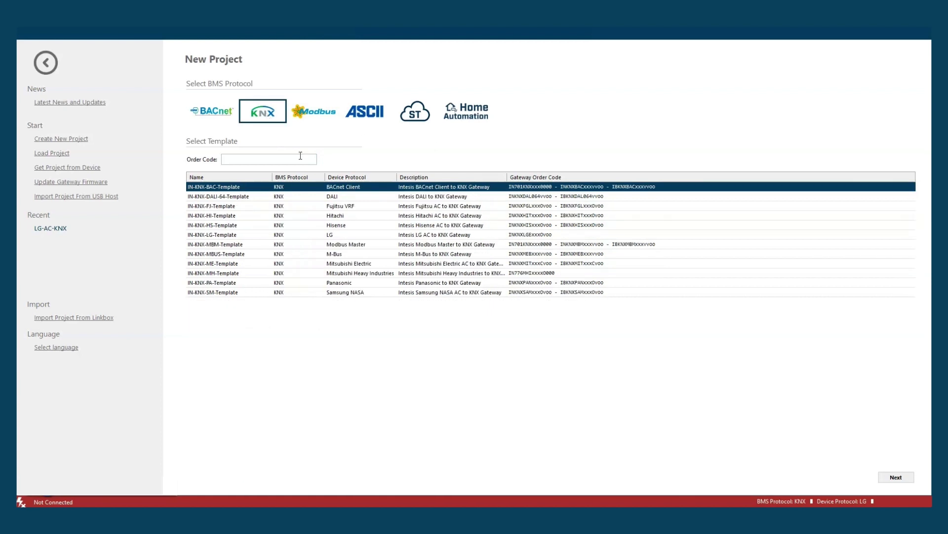
pyautogui.click(280, 234)
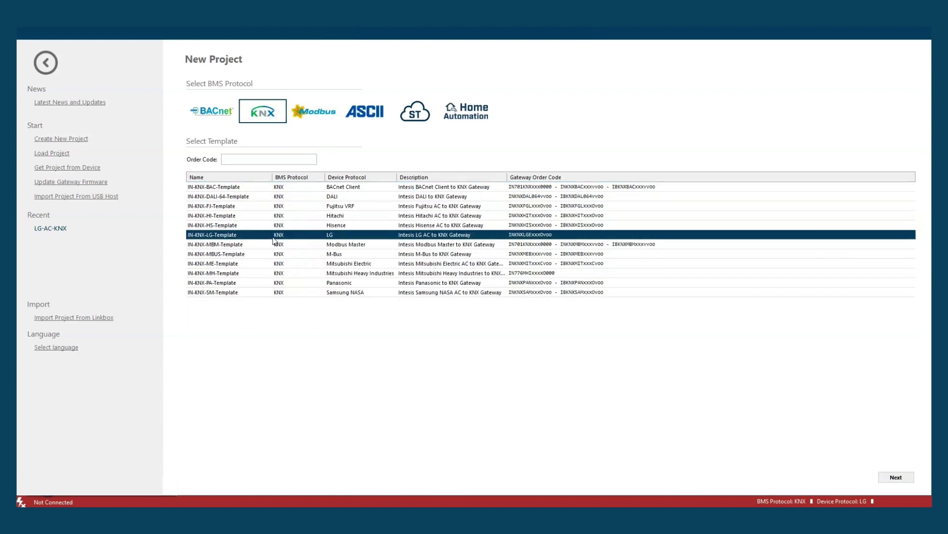
# - Create the project from the LG template and connect over USB to the gateway found on COM4
pyautogui.doubleClick(325, 234)
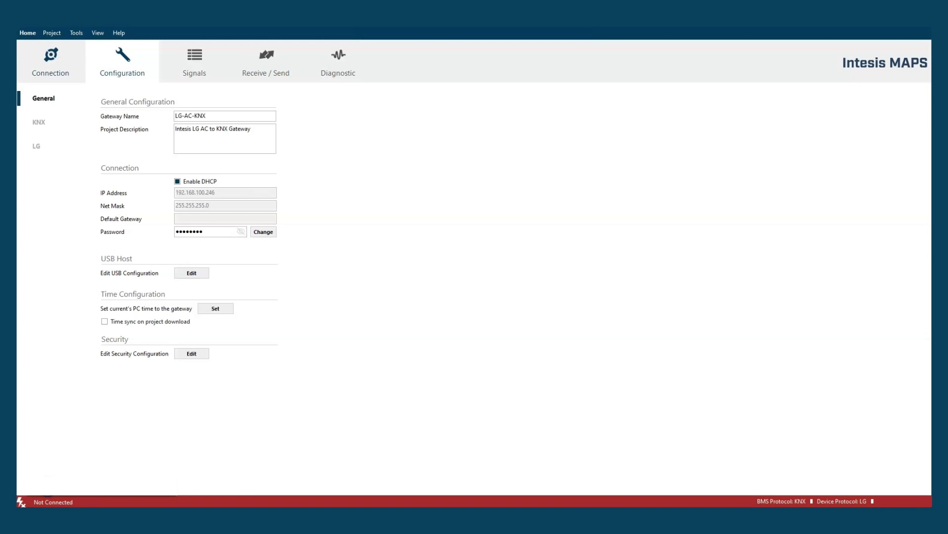
pyautogui.click(51, 58)
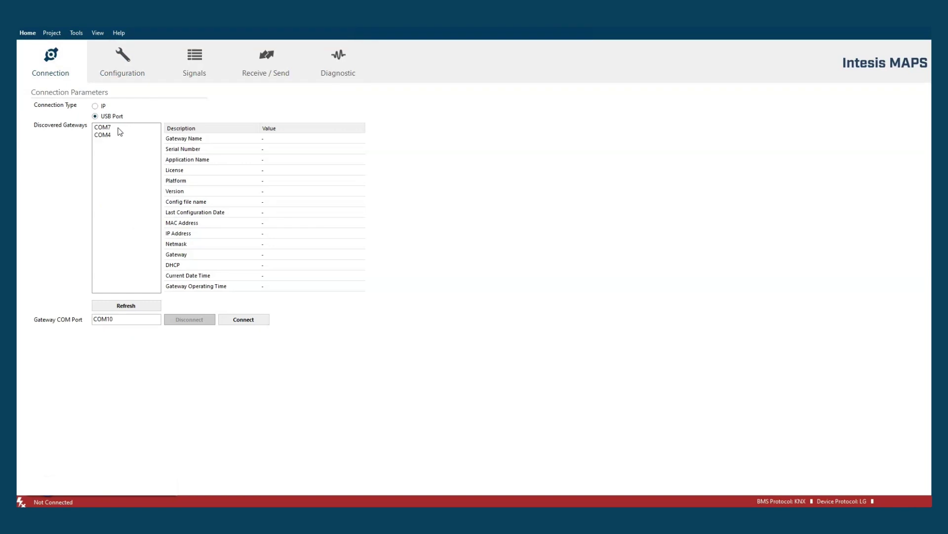
pyautogui.click(102, 139)
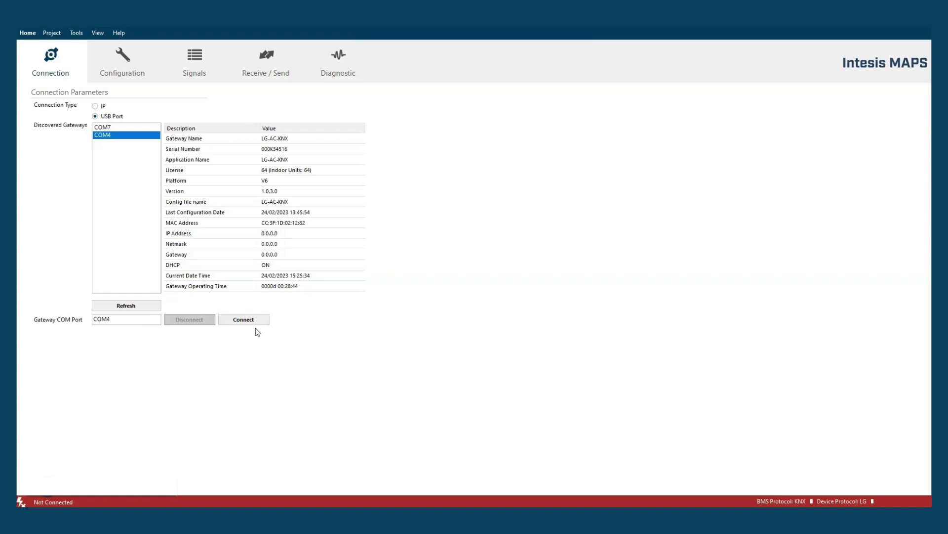
pyautogui.click(244, 319)
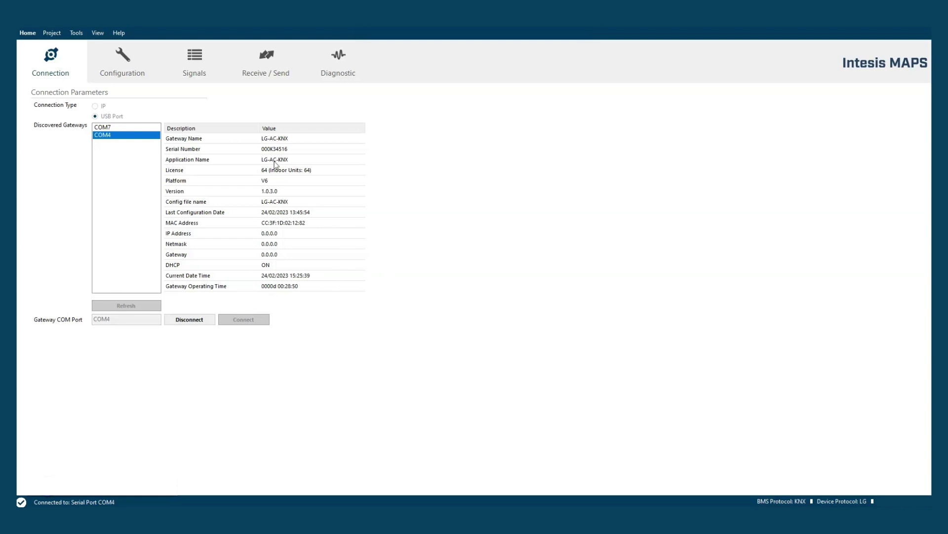
# - Show the General Configuration page: name LG-AC-KNX, DHCP enabled
pyautogui.click(131, 63)
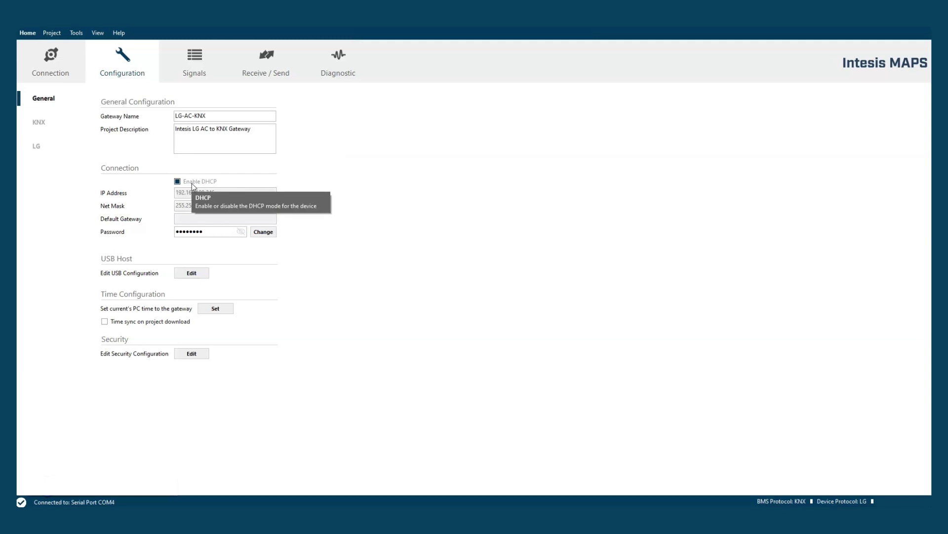
# - Display the KNX settings: physical address 15.15.255, base DPT 20.105 HVACContrMode
pyautogui.click(41, 123)
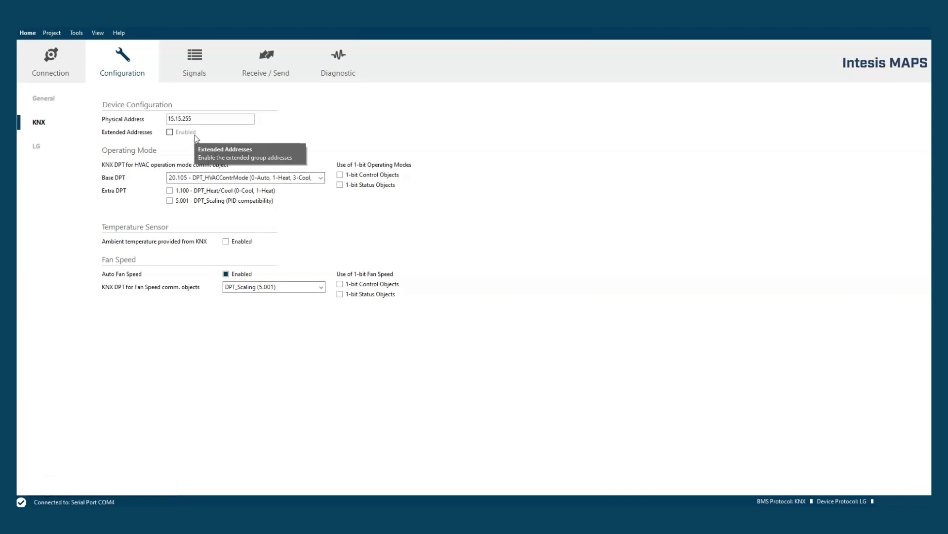
# - Go to the LG units configuration and open the Scan LG Units dialog (addresses 0 to FF)
pyautogui.click(37, 148)
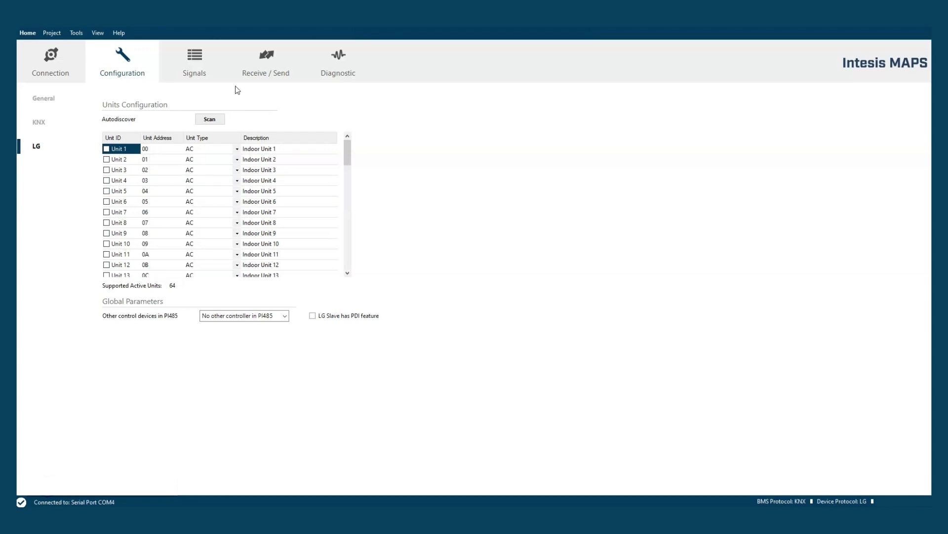
pyautogui.click(214, 122)
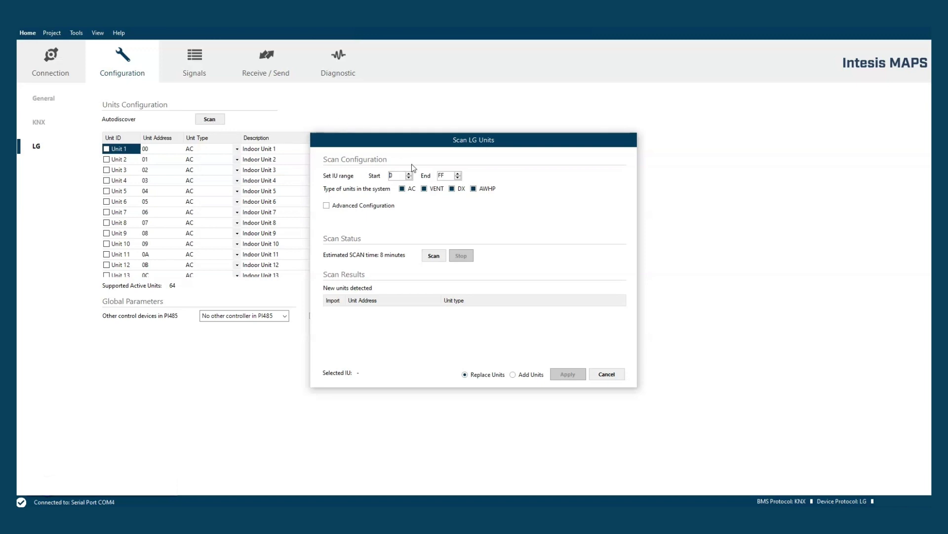
# - Scan addresses 0 to B without DX and AWHP units, then import the 12 units found
pyautogui.doubleClick(450, 175)
pyautogui.write('B')
pyautogui.press('Return')
pyautogui.click(458, 189)
pyautogui.click(482, 190)
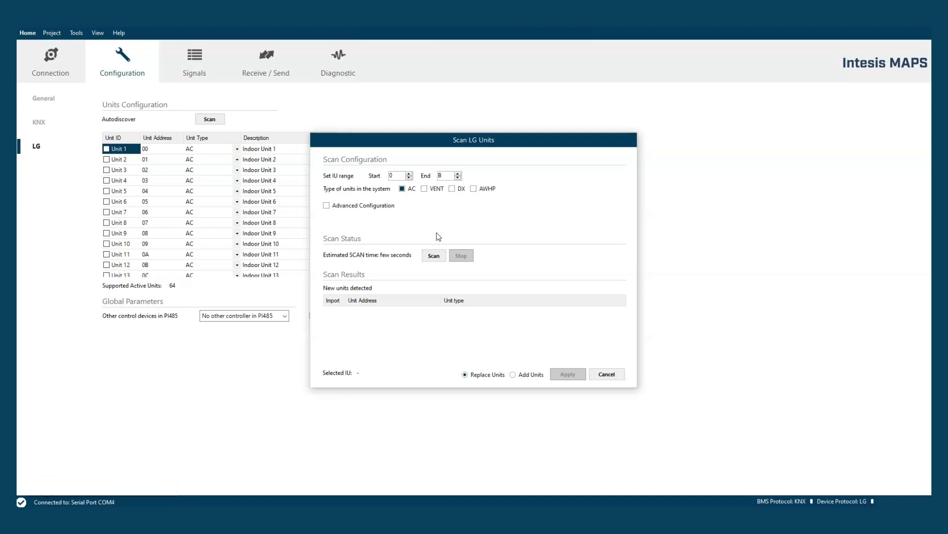
pyautogui.click(435, 259)
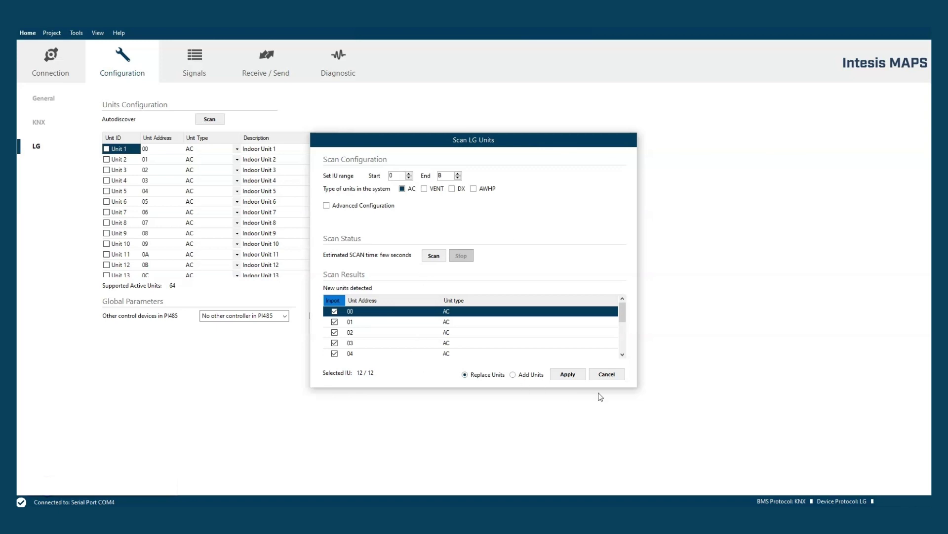
pyautogui.click(570, 375)
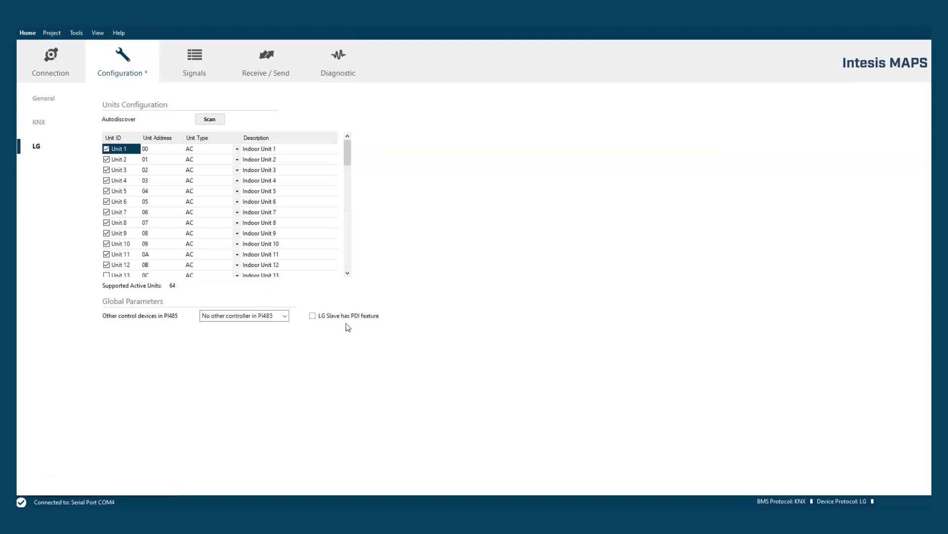
# - Browse the signals table, checking the KNX group addresses in rows 7 and 11
pyautogui.click(183, 62)
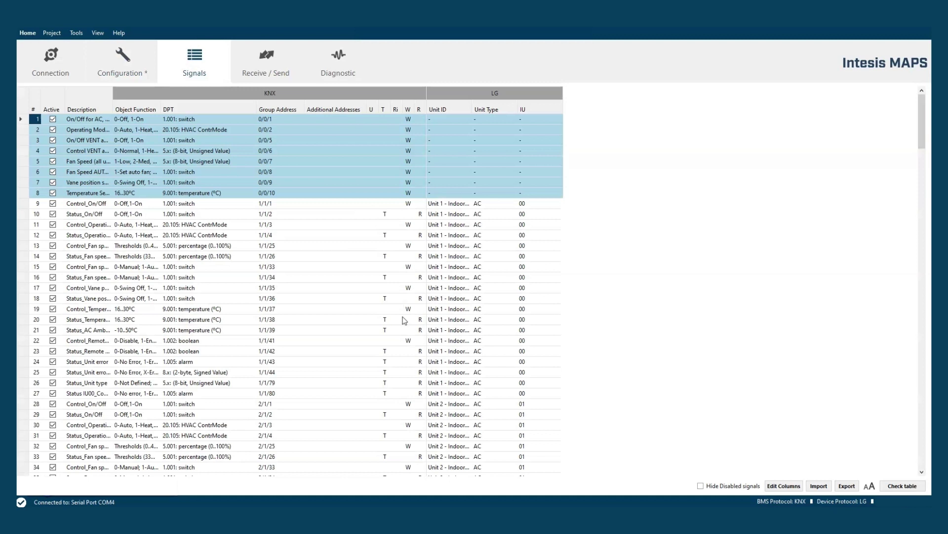
pyautogui.scroll(-11, 404, 320)
pyautogui.scroll(-4, 404, 320)
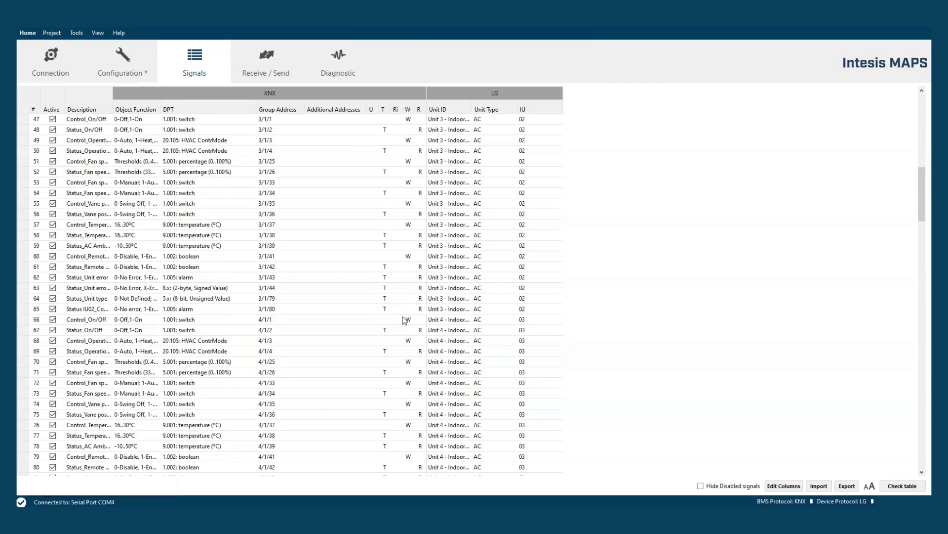
pyautogui.scroll(15, 404, 320)
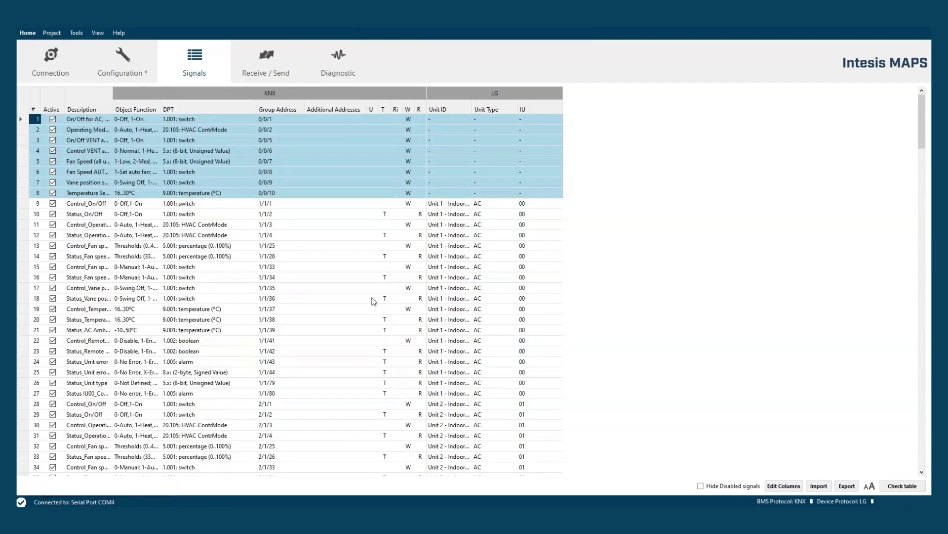
pyautogui.doubleClick(273, 182)
pyautogui.doubleClick(277, 223)
# - Save the project as LG-AC-KNX.ibmaps, overwriting the old file, and download it to the gateway
pyautogui.click(277, 66)
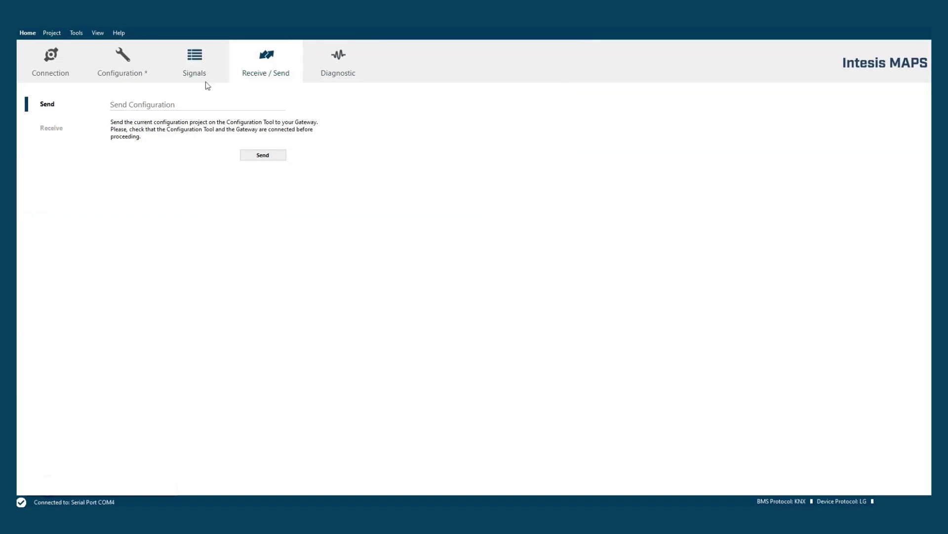
pyautogui.click(263, 155)
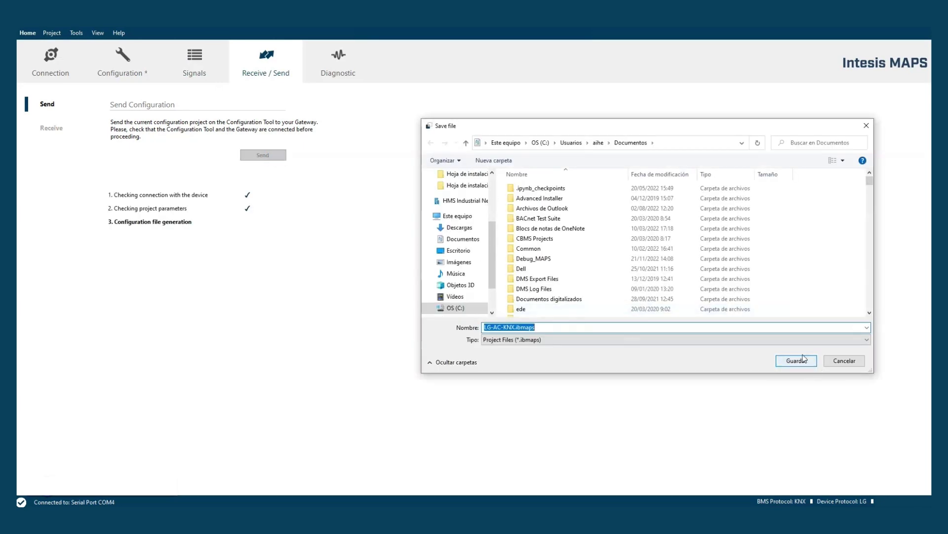
pyautogui.click(796, 360)
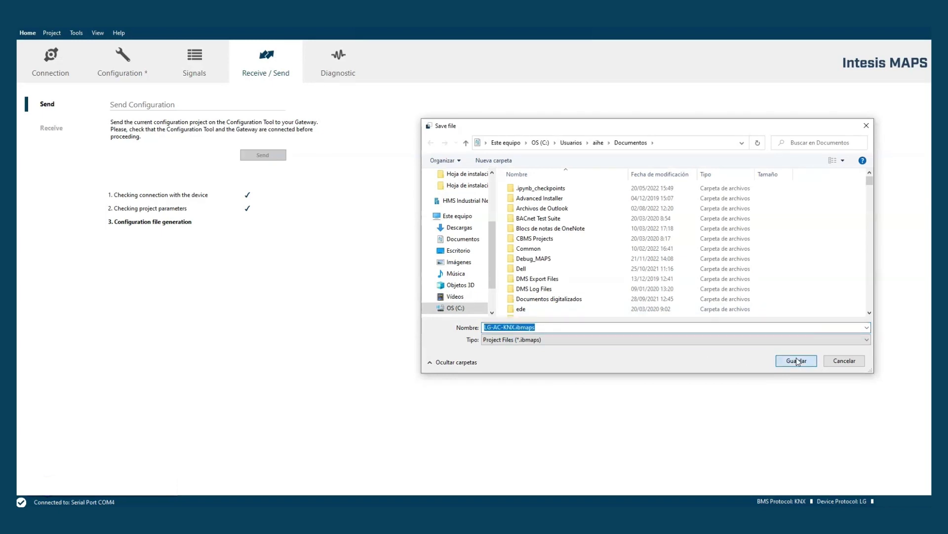
pyautogui.click(490, 268)
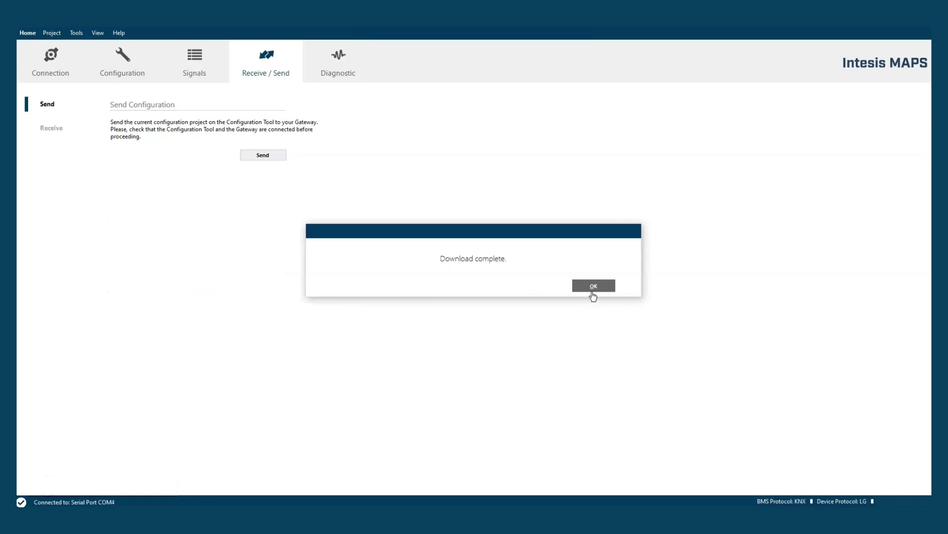
pyautogui.click(594, 287)
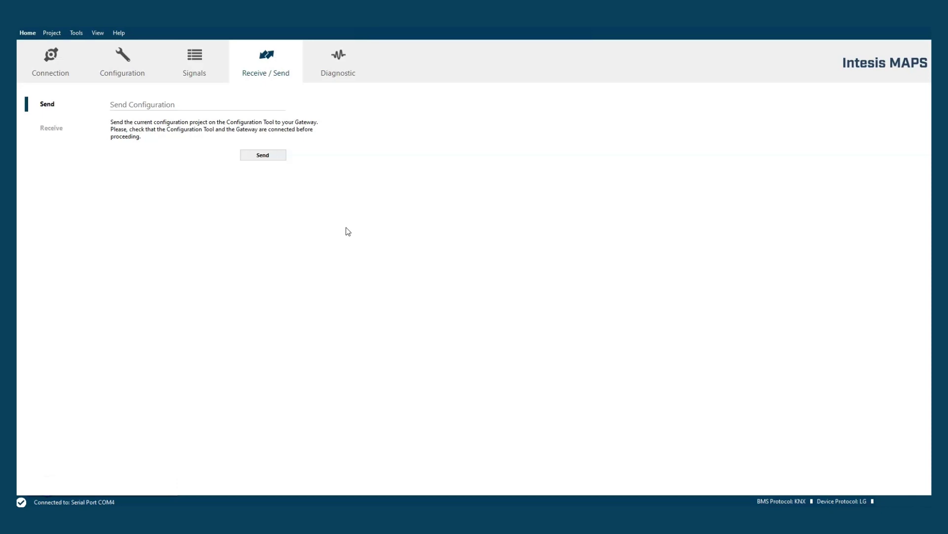
# - Open Diagnostic and inspect the console, KNX and LG logs, and live signal values
pyautogui.click(346, 69)
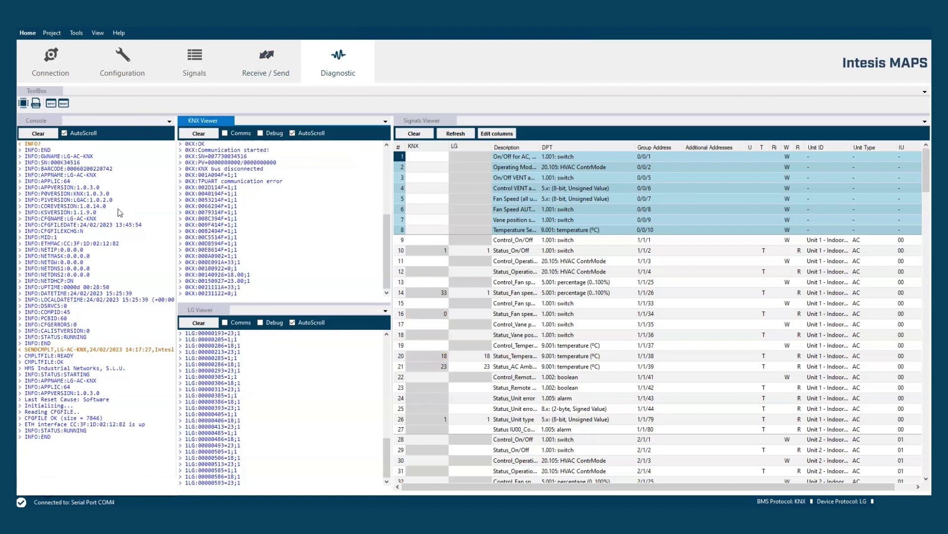
pyautogui.click(118, 208)
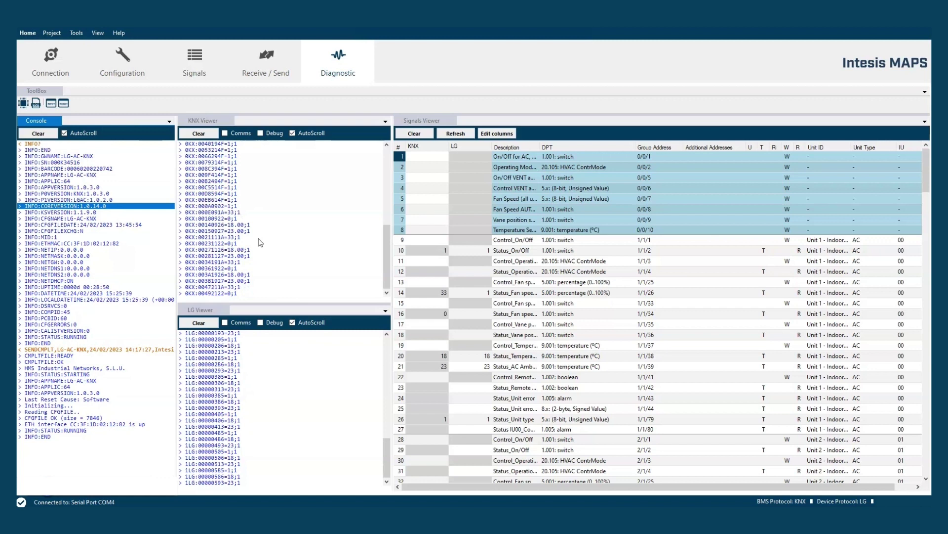
pyautogui.click(278, 211)
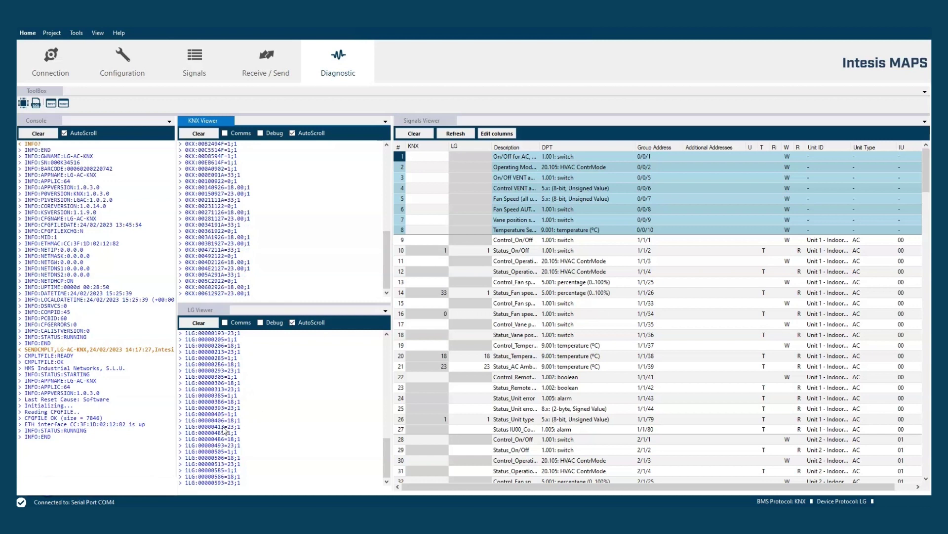
pyautogui.click(276, 390)
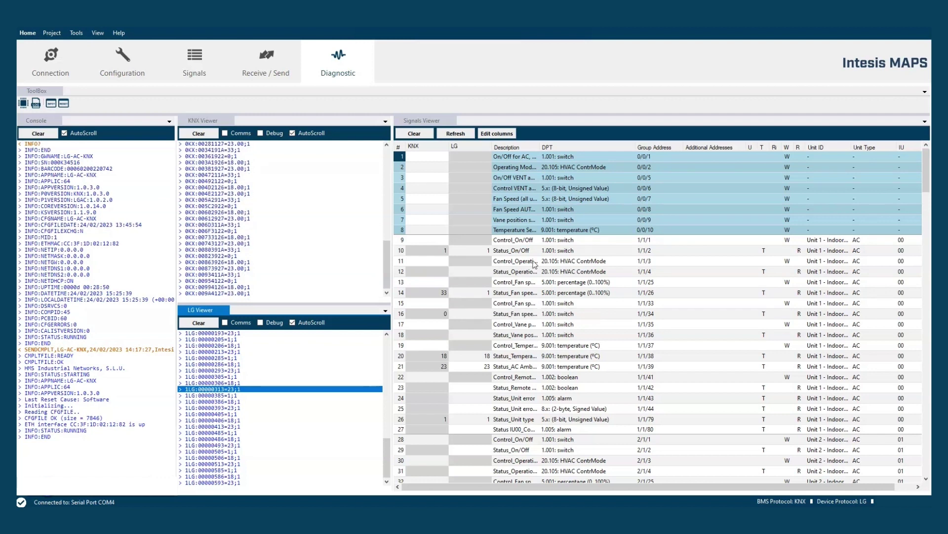
pyautogui.click(513, 200)
pyautogui.click(441, 241)
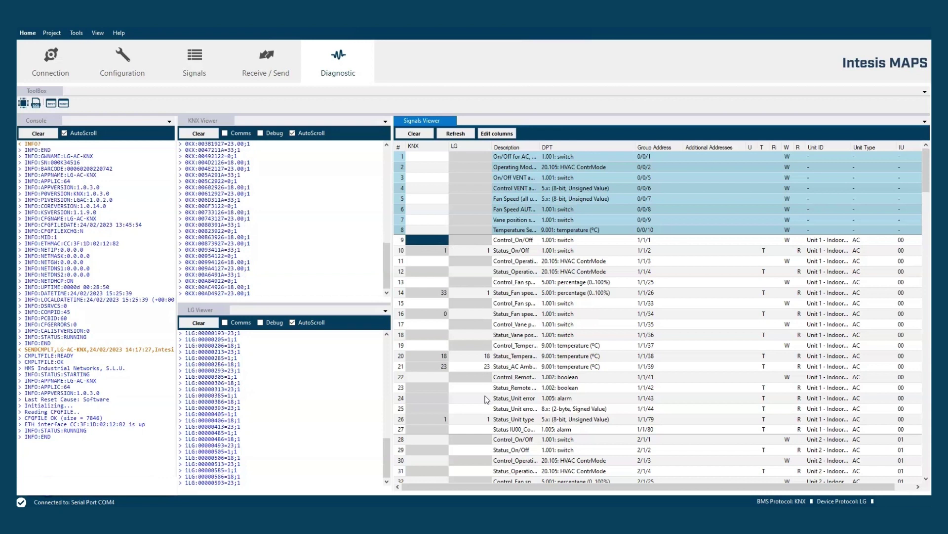
pyautogui.click(567, 198)
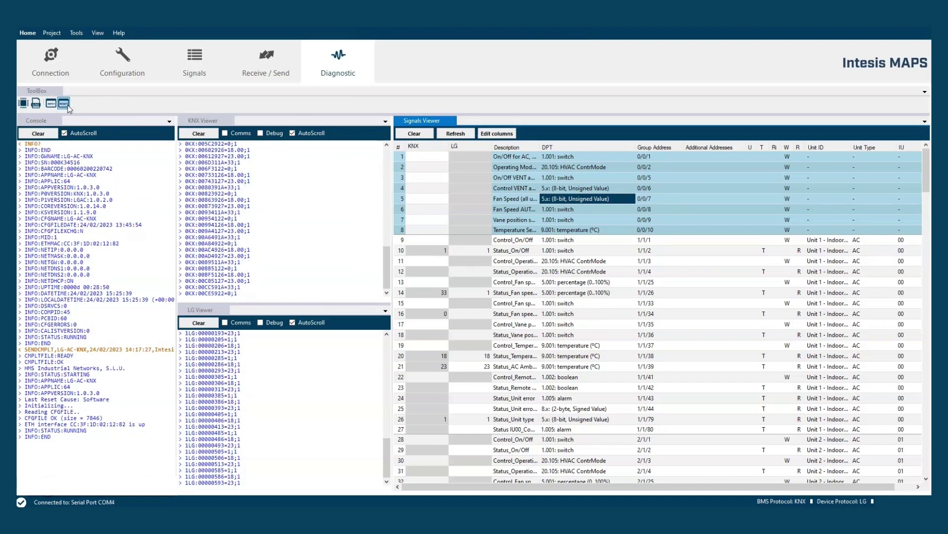
# - Select all hardware tests and run them on the gateway
pyautogui.click(24, 105)
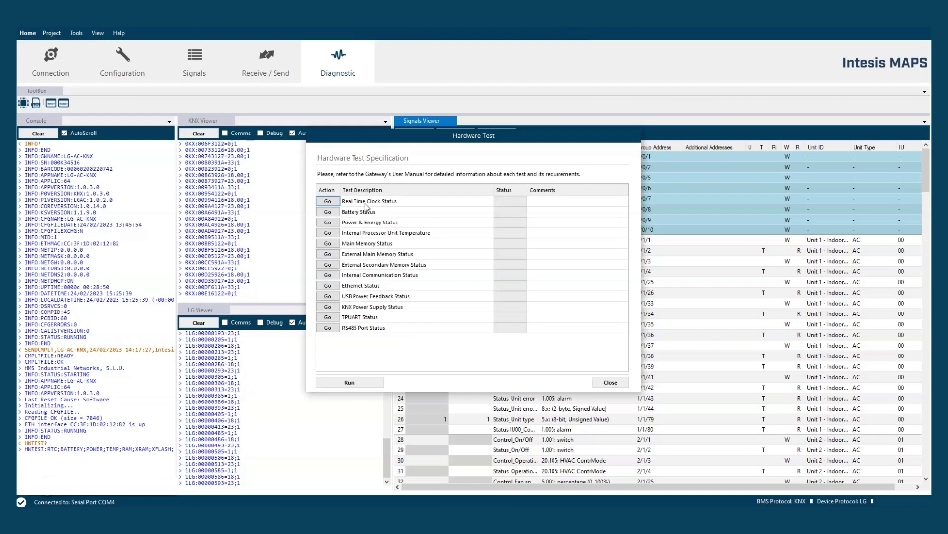
pyautogui.moveTo(368, 201); pyautogui.dragTo(379, 329)
pyautogui.click(364, 382)
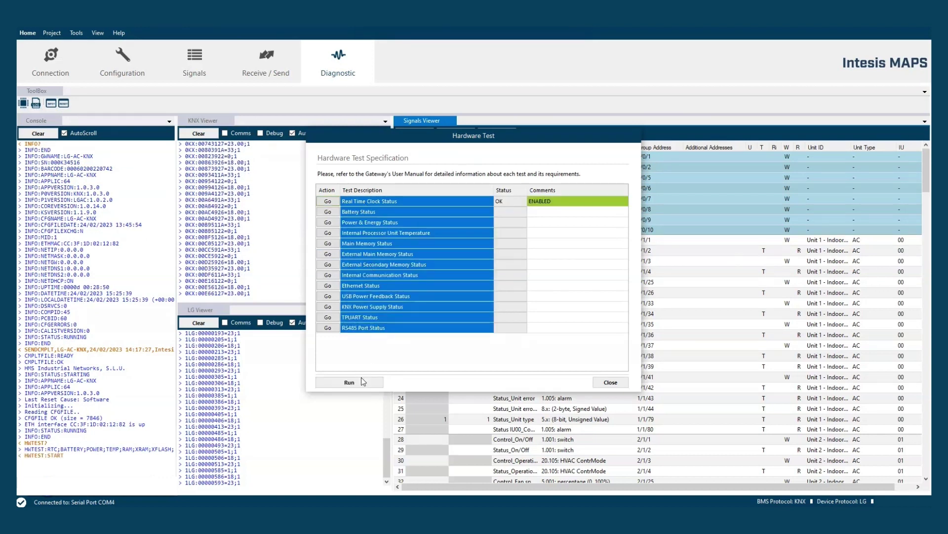